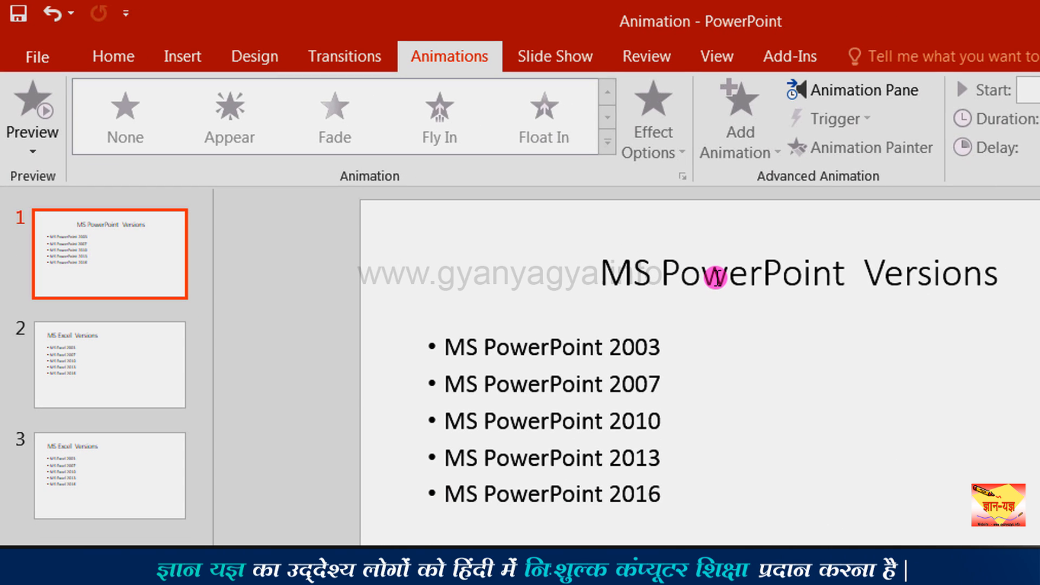
- Select the slide 1 title text and examine the Entrance, Emphasis, Exit and Motion Paths effects available in the animation gallery
{"action": "left_click", "coordinate": [716, 278]}
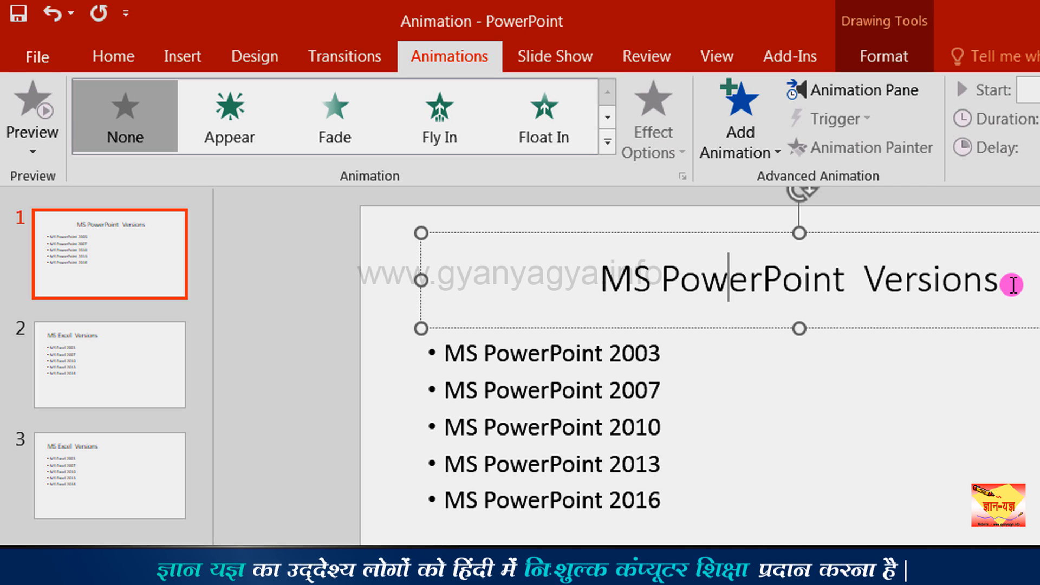
{"action": "left_click_drag", "start_coordinate": [1010, 284], "coordinate": [471, 173]}
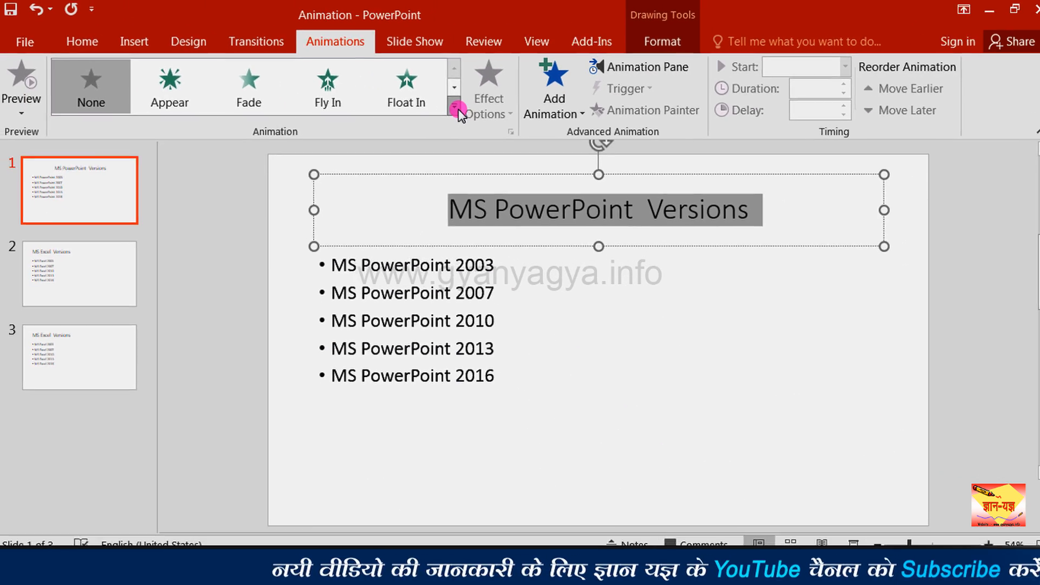
{"action": "left_click", "coordinate": [839, 182]}
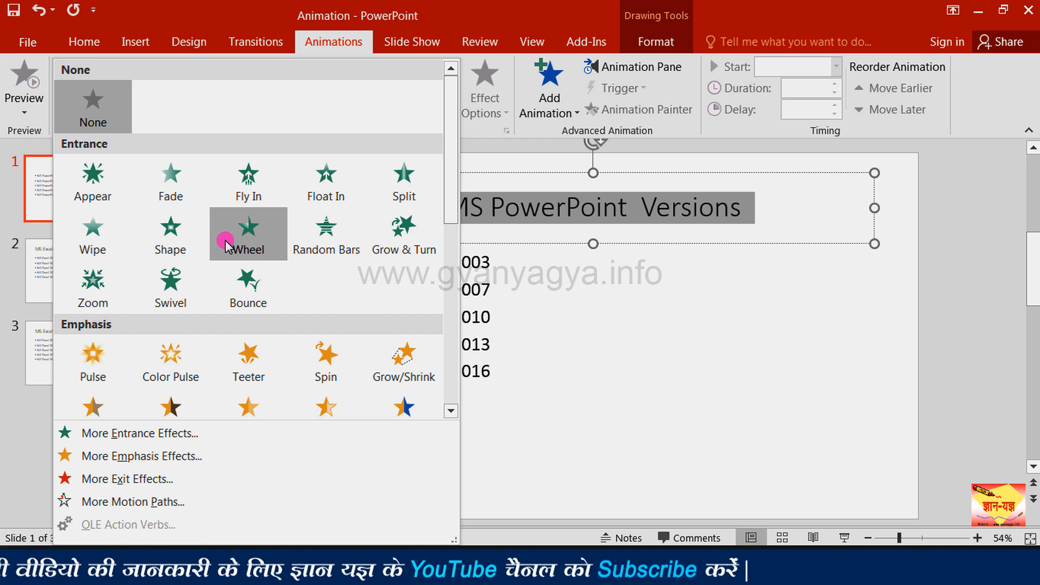
{"action": "scroll", "coordinate": [453, 204], "scroll_direction": "down", "scroll_amount": 3}
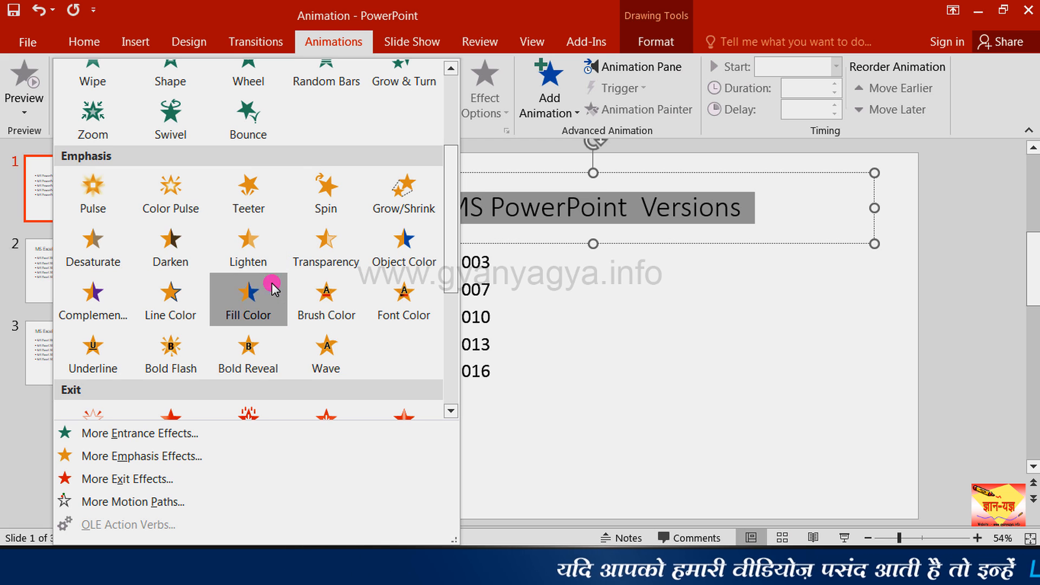
{"action": "left_click_drag", "start_coordinate": [451, 244], "coordinate": [448, 341]}
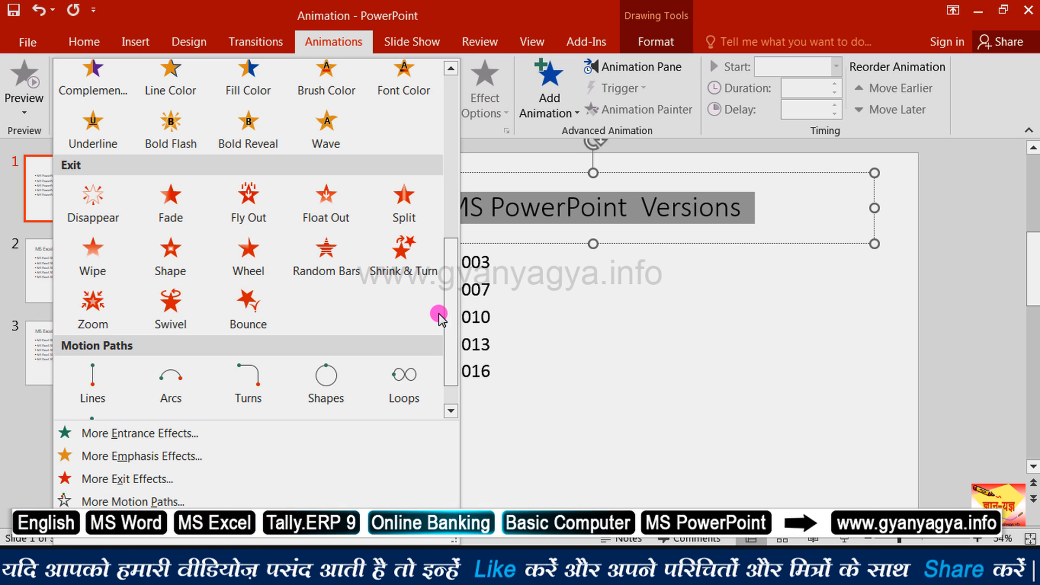
{"action": "left_click_drag", "start_coordinate": [450, 321], "coordinate": [449, 338]}
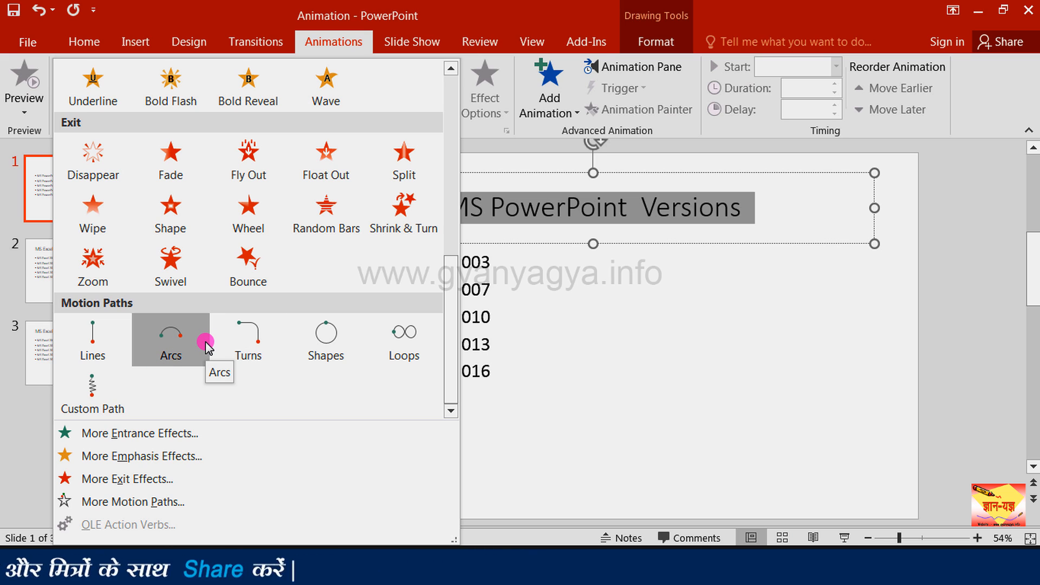
- Add the Wheel entrance animation and the Wave emphasis animation to the "MS PowerPoint Versions" title
{"action": "left_click", "coordinate": [621, 203]}
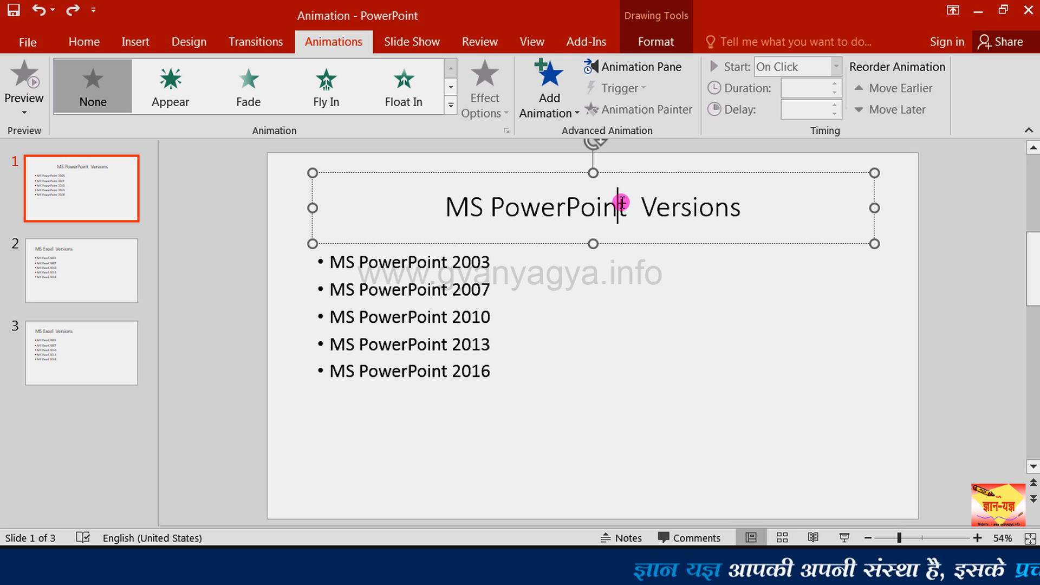
{"action": "left_click", "coordinate": [679, 208]}
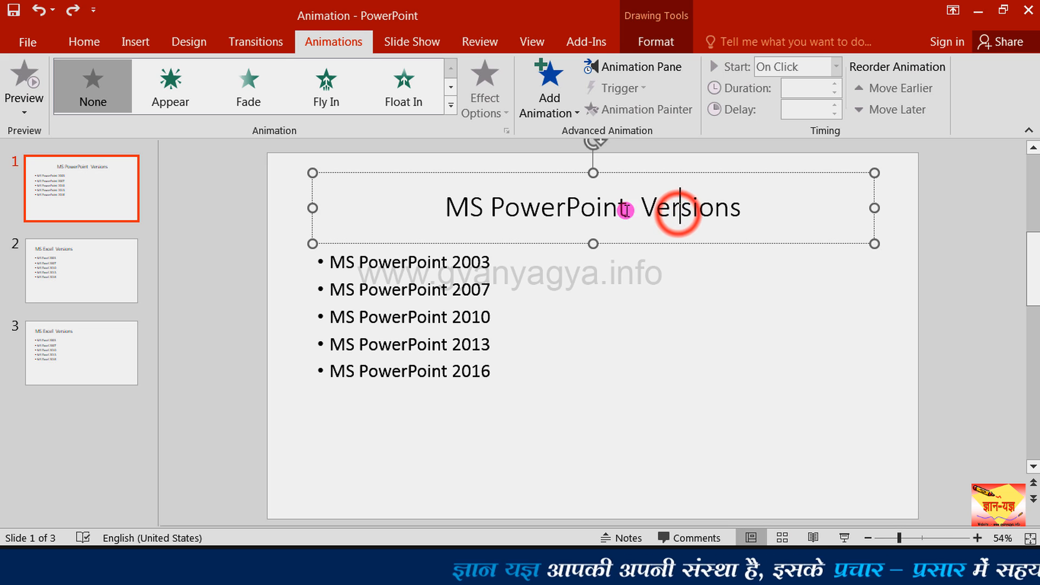
{"action": "left_click_drag", "start_coordinate": [748, 212], "coordinate": [456, 206]}
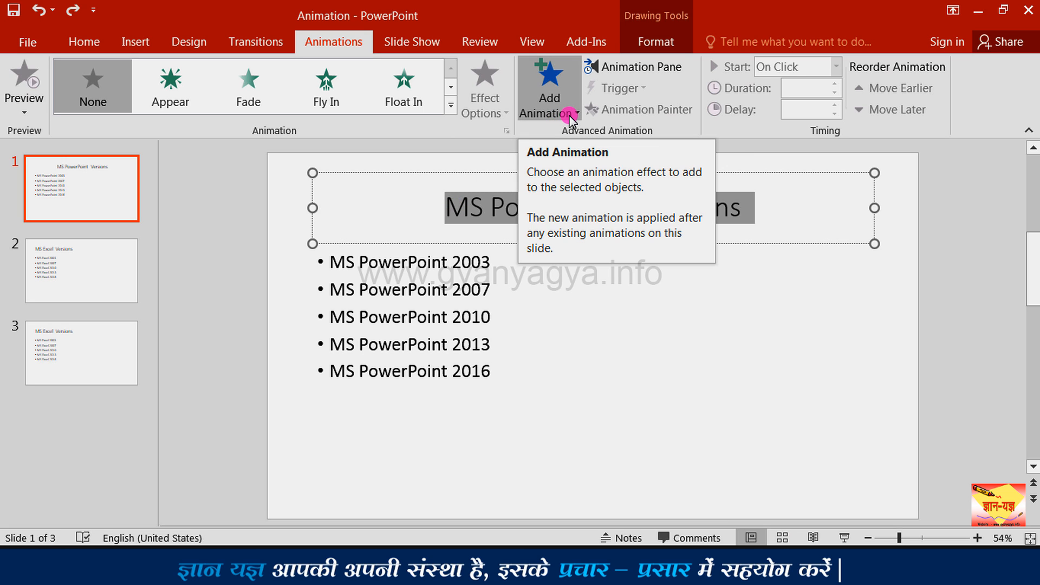
{"action": "left_click", "coordinate": [569, 115]}
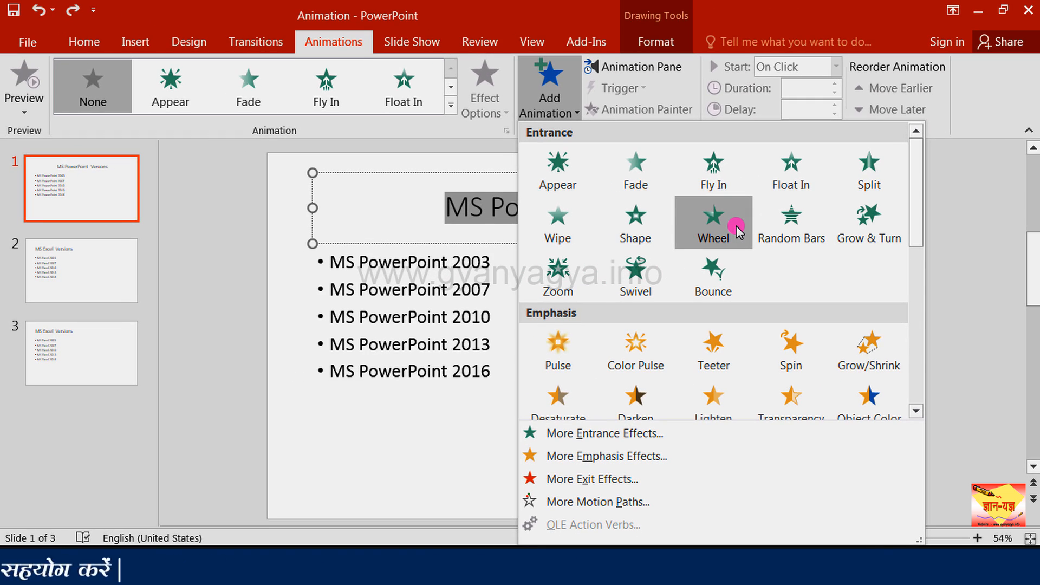
{"action": "left_click", "coordinate": [682, 227]}
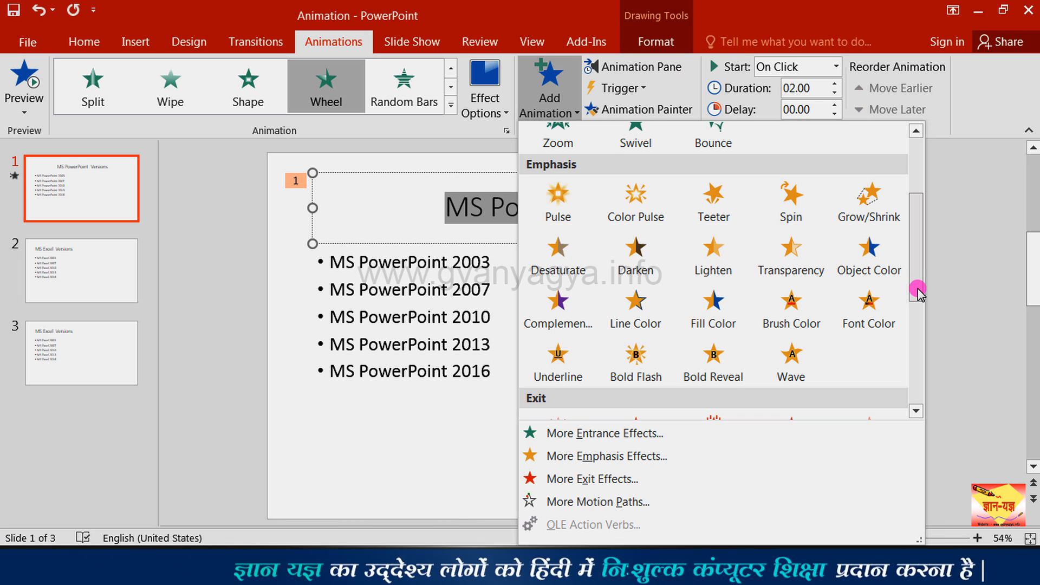
{"action": "left_click_drag", "start_coordinate": [917, 291], "coordinate": [917, 297]}
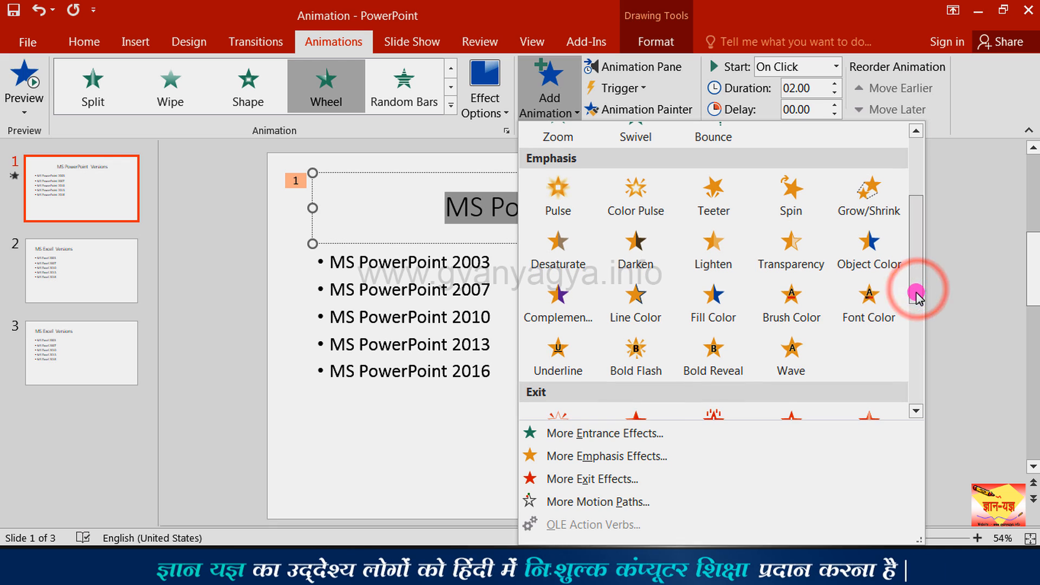
{"action": "left_click", "coordinate": [802, 355]}
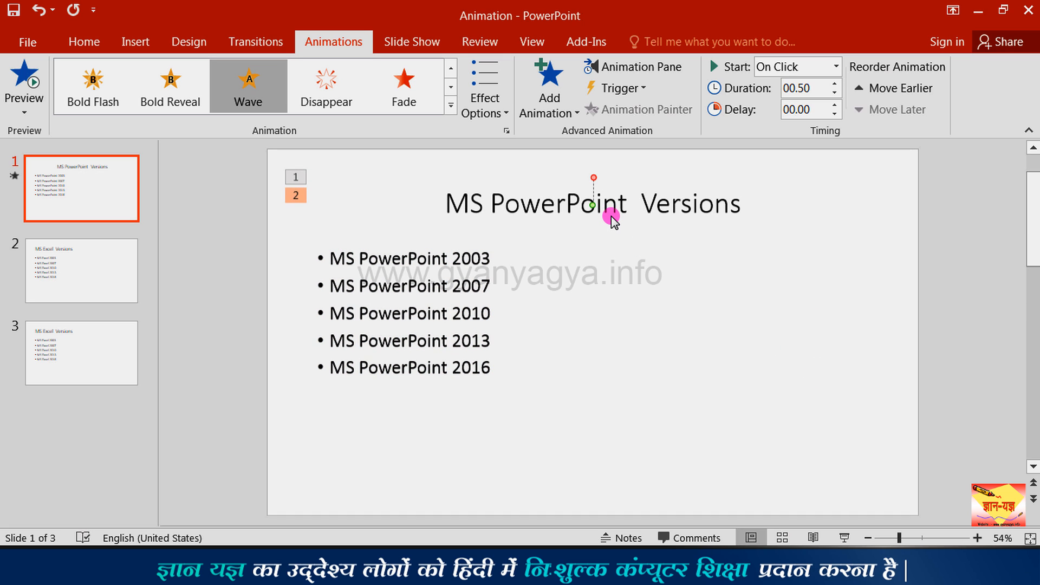
- Add a Shapes motion path to the slide title as a further animation
{"action": "left_click", "coordinate": [645, 208]}
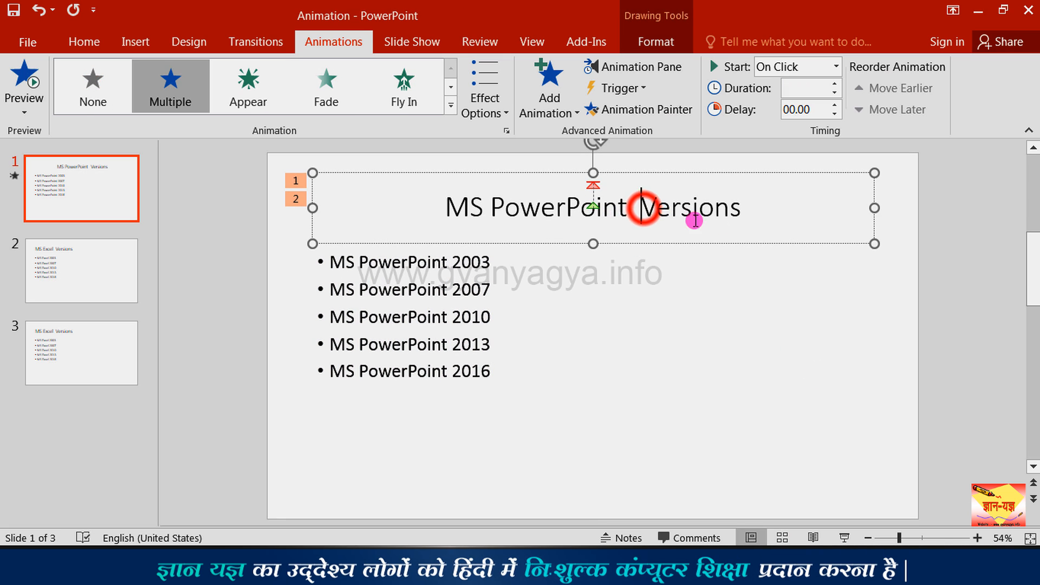
{"action": "left_click", "coordinate": [558, 109]}
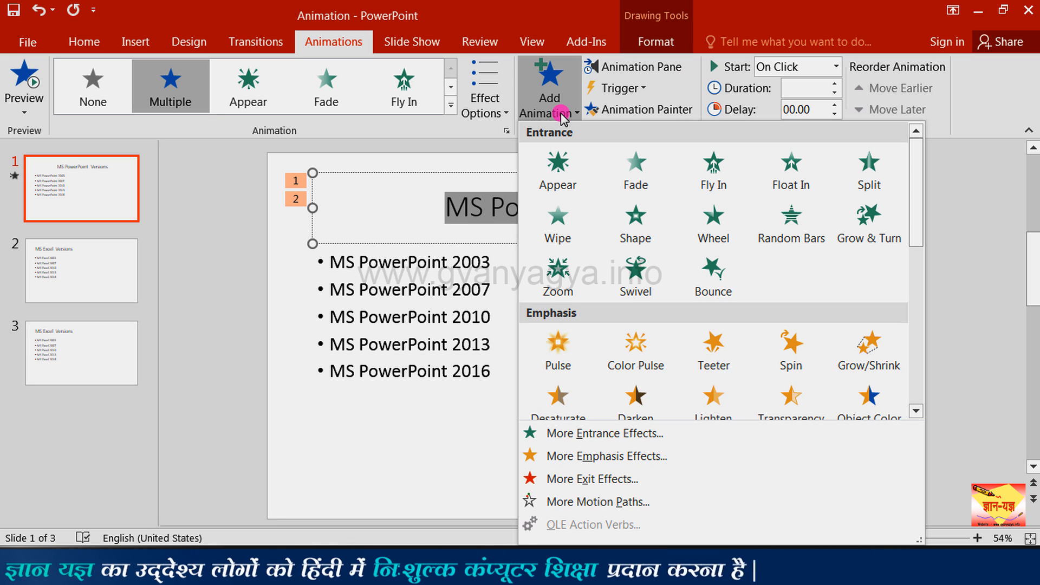
{"action": "scroll", "coordinate": [795, 357], "scroll_direction": "down", "scroll_amount": 5}
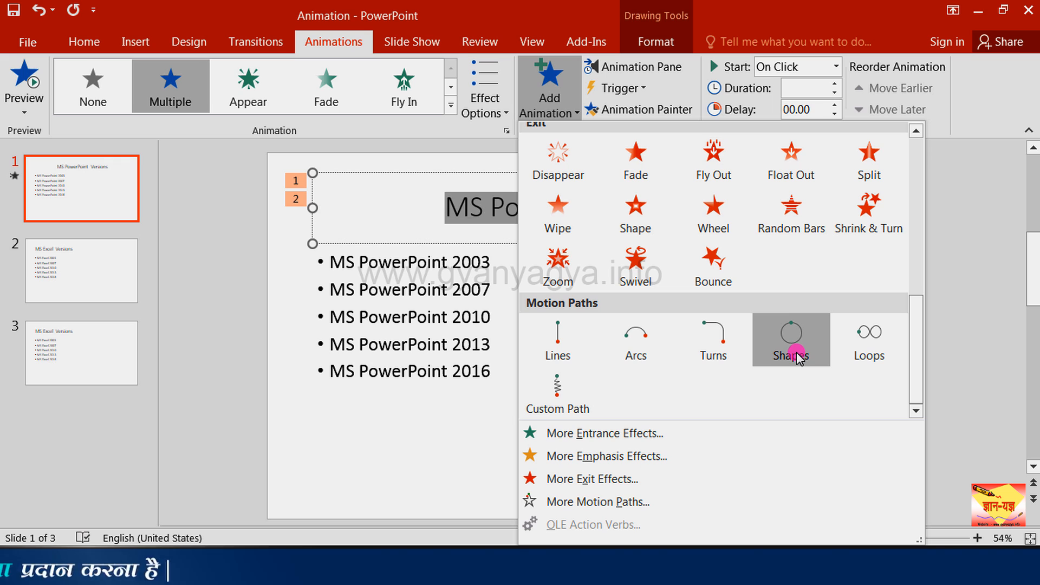
{"action": "left_click", "coordinate": [814, 359]}
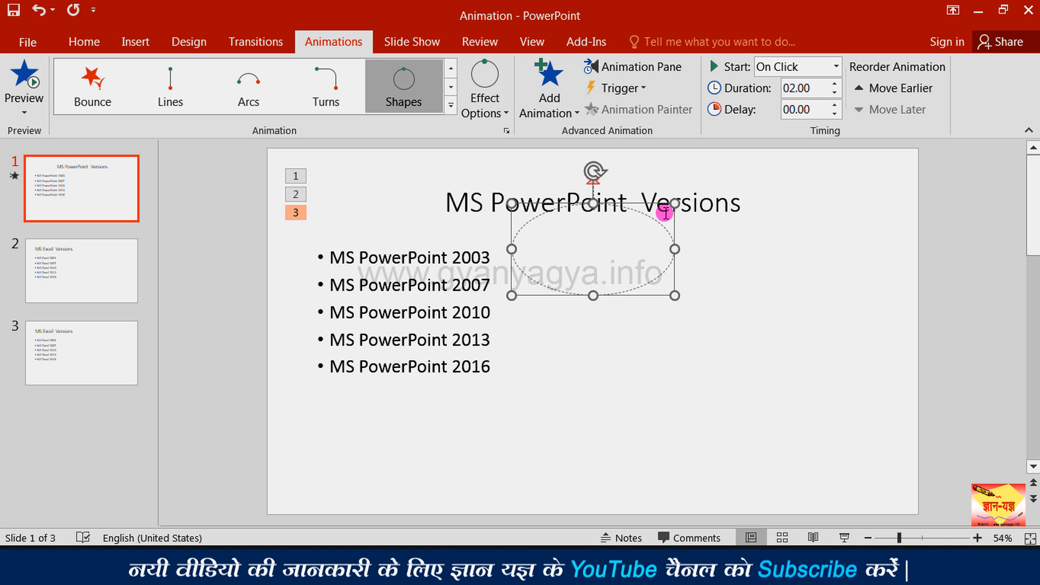
- Add the Bounce exit animation to the slide title after its existing animations
{"action": "left_click_drag", "start_coordinate": [730, 208], "coordinate": [468, 204]}
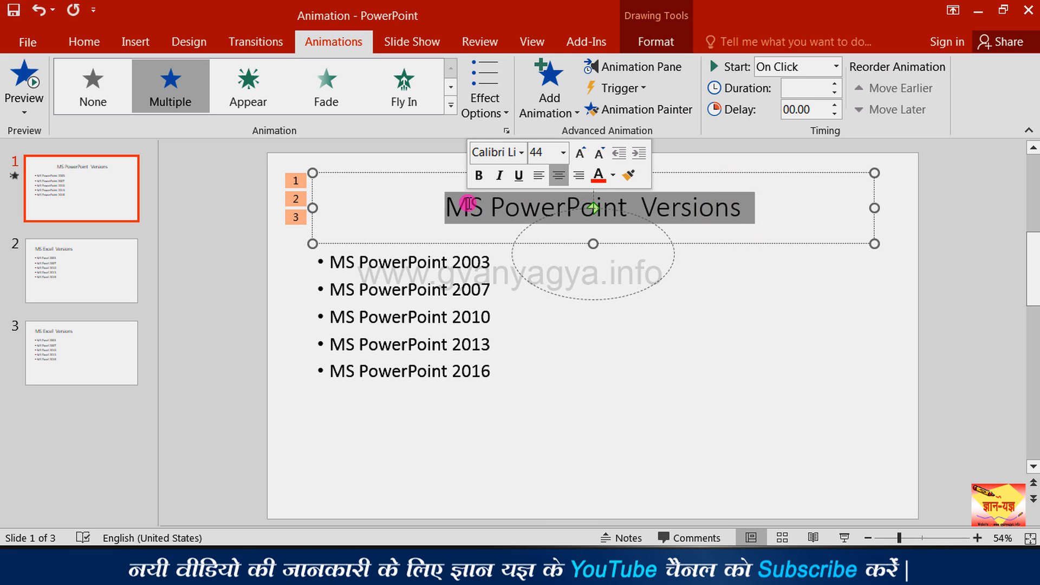
{"action": "left_click", "coordinate": [549, 86]}
{"action": "left_click_drag", "start_coordinate": [920, 238], "coordinate": [917, 385]}
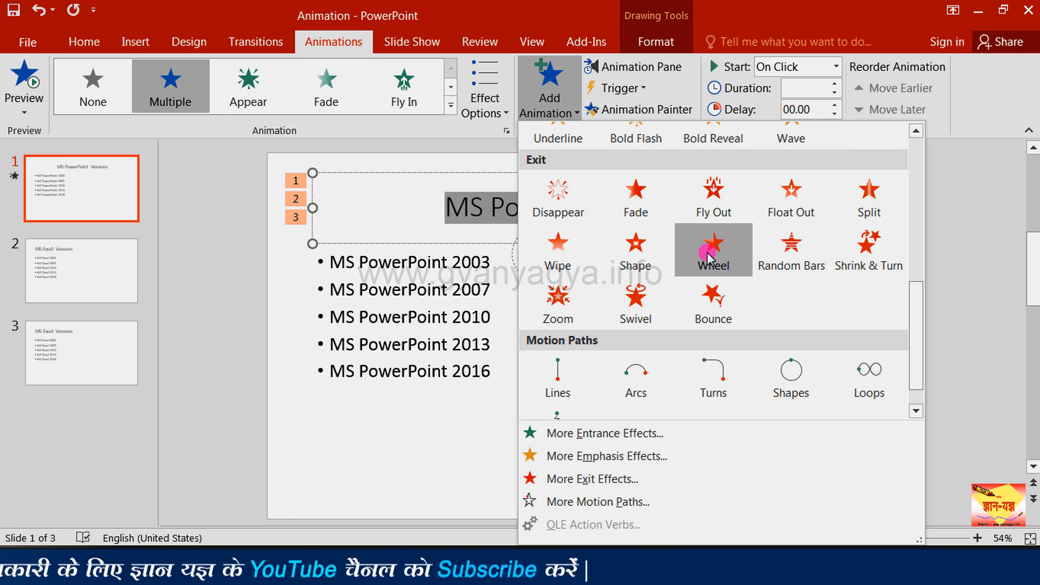
{"action": "left_click", "coordinate": [732, 297]}
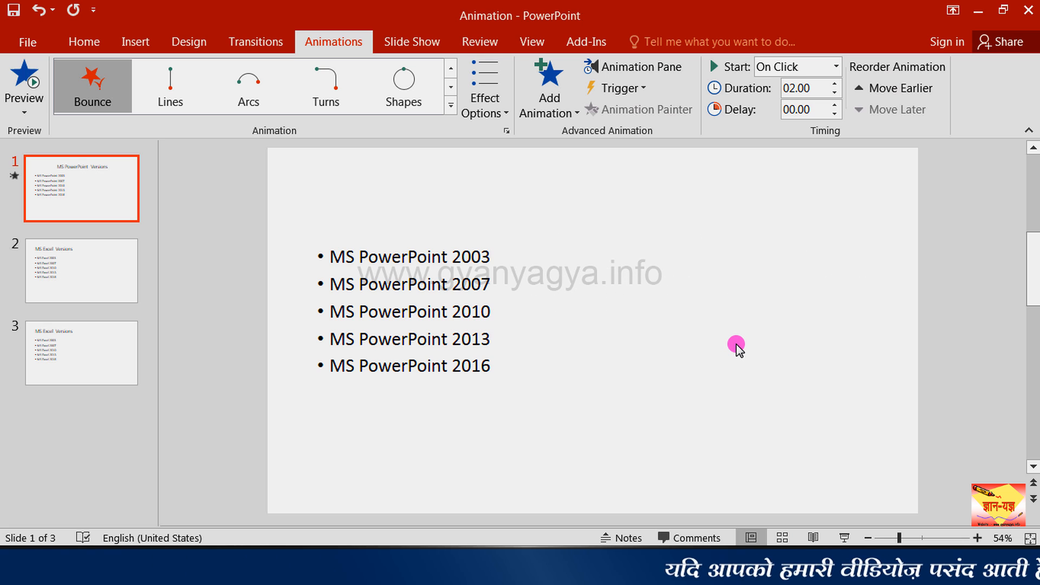
- Undo the Wheel, Wave, Shapes and Bounce animations added to the slide title
{"action": "left_click", "coordinate": [610, 205]}
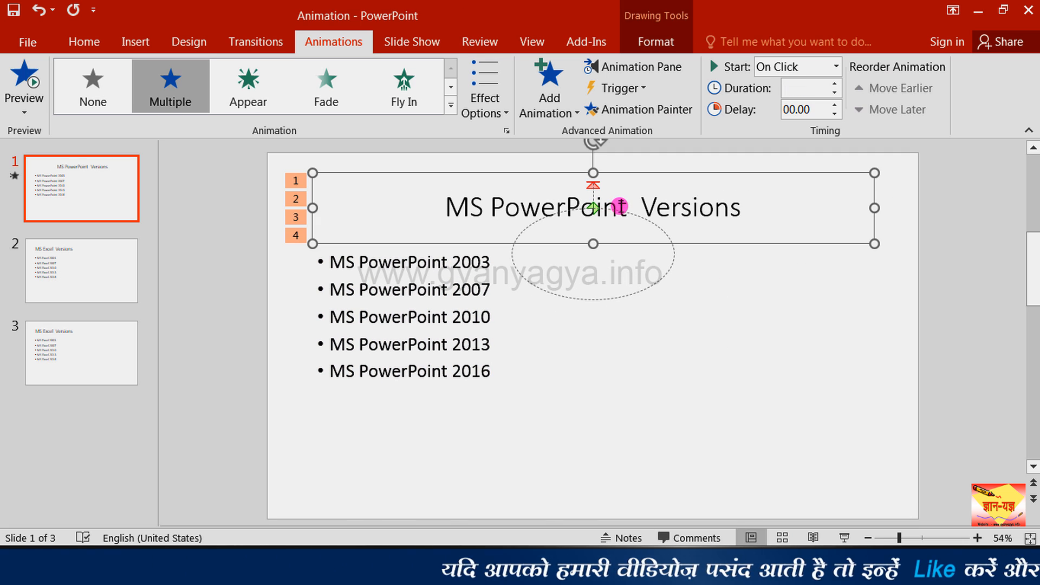
{"action": "key", "text": "ctrl+z"}
{"action": "key", "text": "ctrl+z"}
{"action": "key", "text": "ctrl+z"}
{"action": "key", "text": "ctrl+z"}
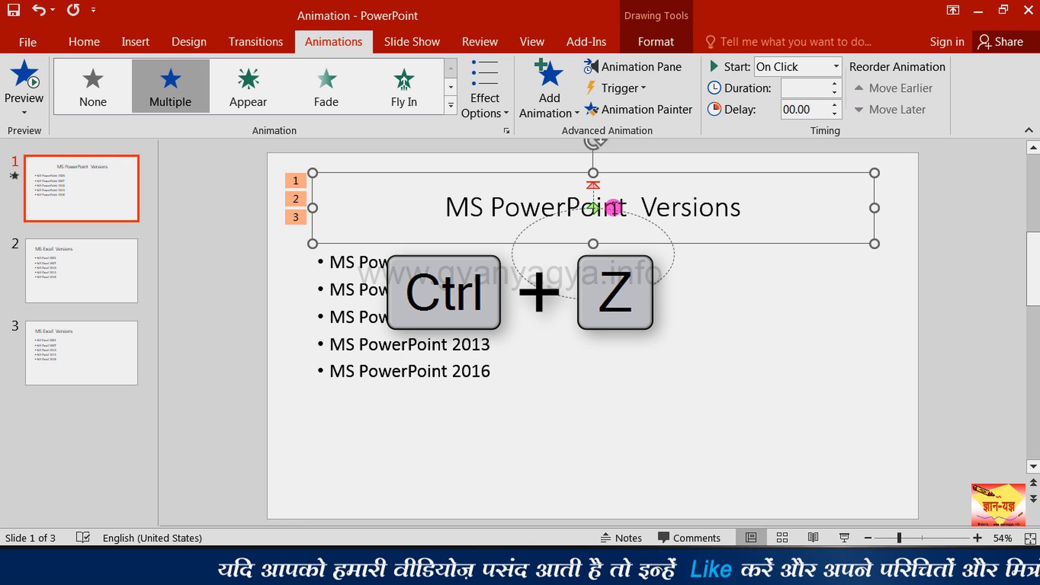
{"action": "key", "text": "ctrl+z"}
{"action": "left_click", "coordinate": [451, 105]}
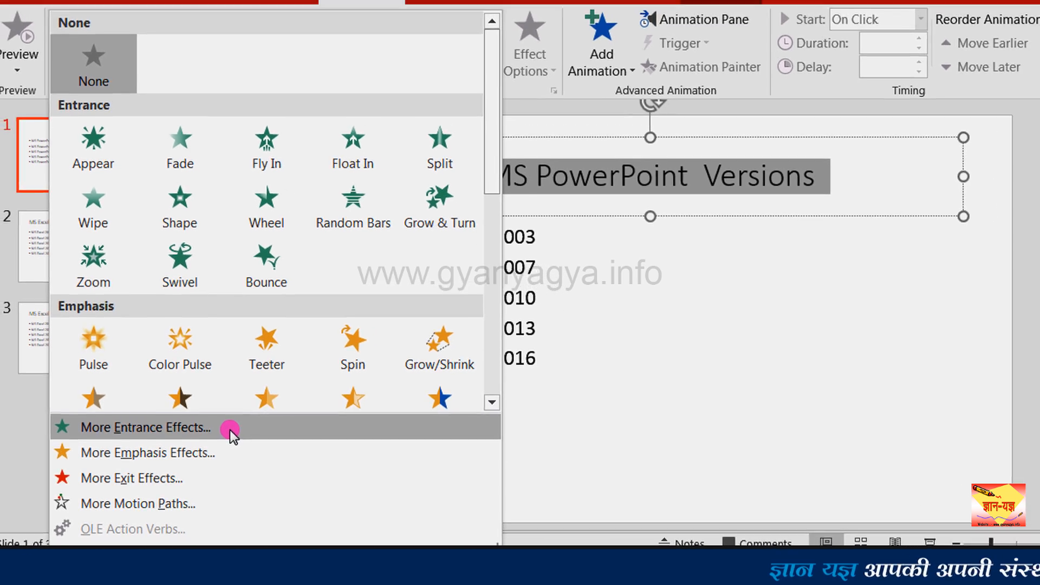
{"action": "left_click", "coordinate": [240, 428]}
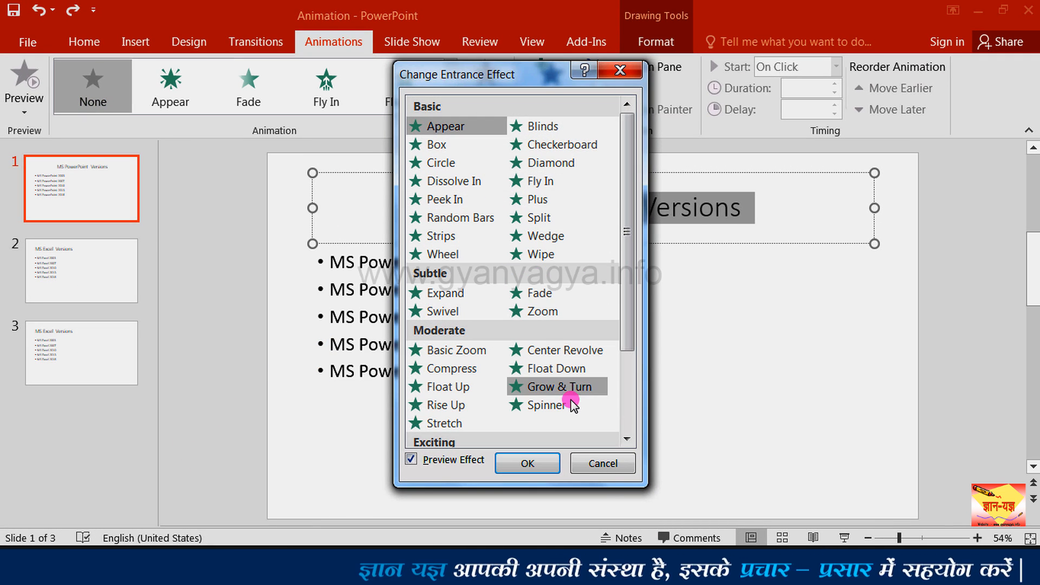
{"action": "left_click", "coordinate": [601, 465]}
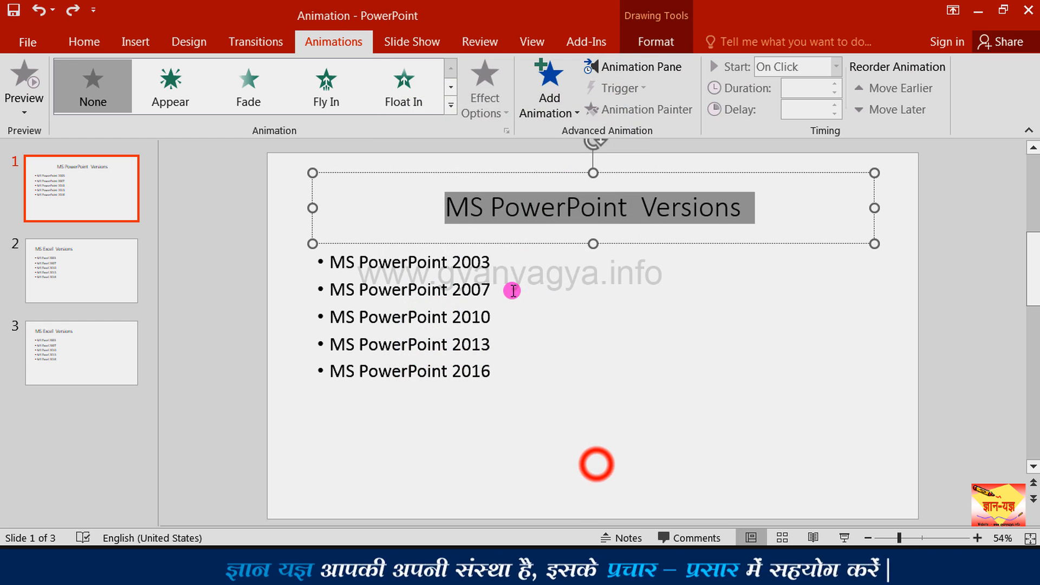
- Preview Checkerboard and Fly In from the extended entrance effects, and apply the Wheel entrance effect to the slide title
{"action": "left_click", "coordinate": [449, 113]}
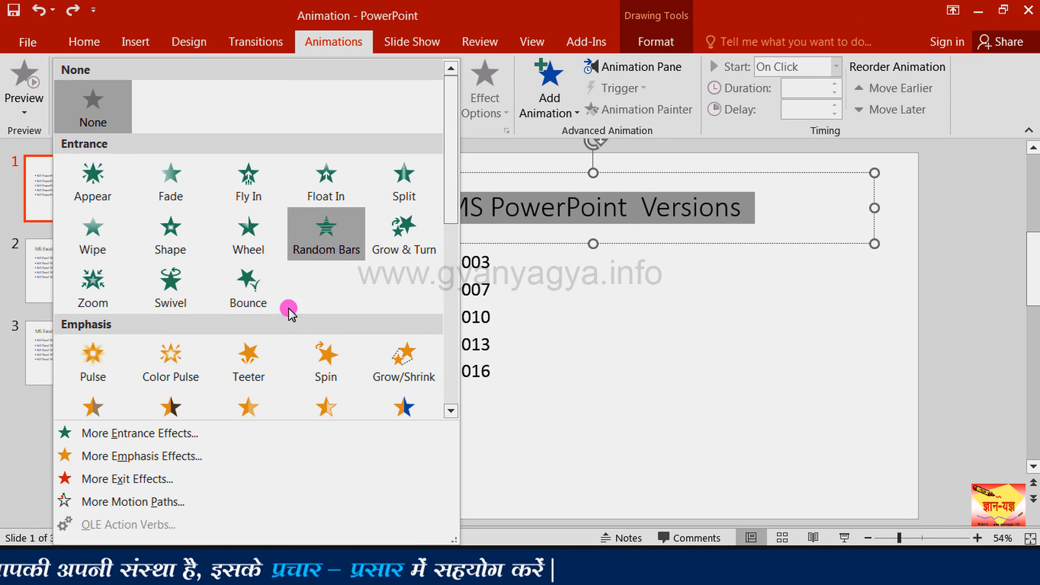
{"action": "left_click", "coordinate": [193, 435]}
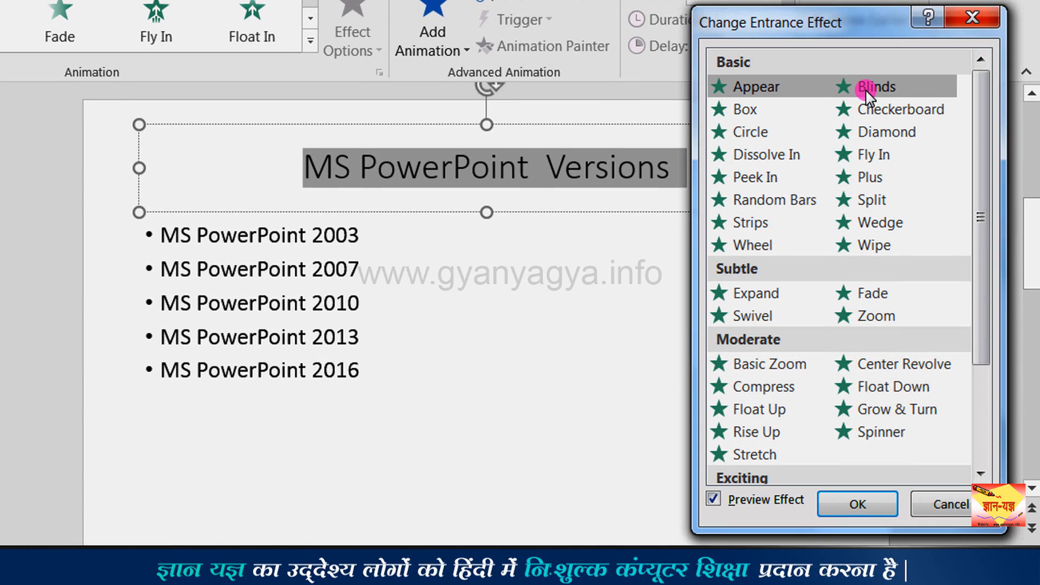
{"action": "left_click", "coordinate": [892, 110]}
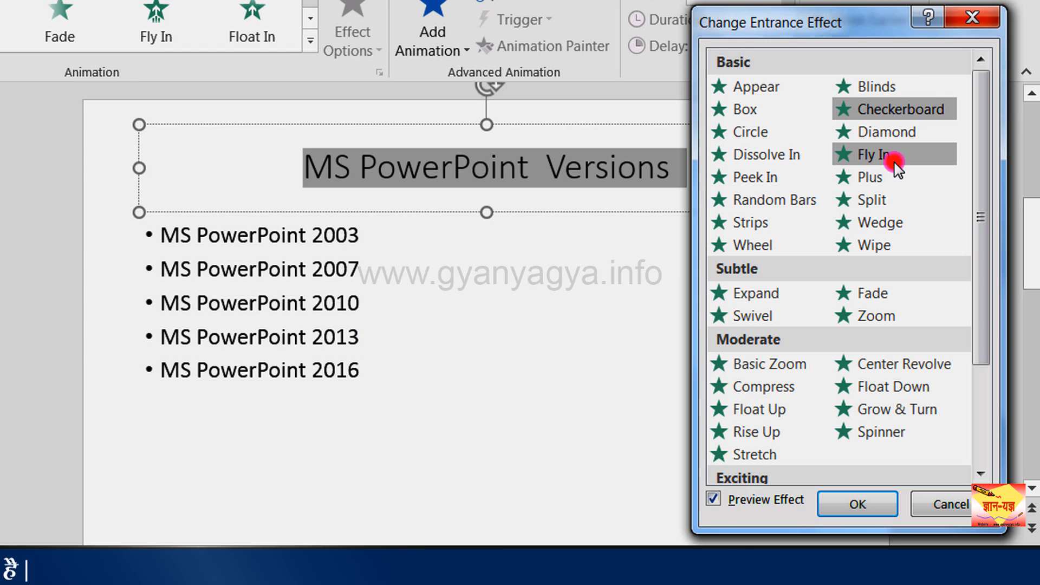
{"action": "left_click", "coordinate": [894, 161]}
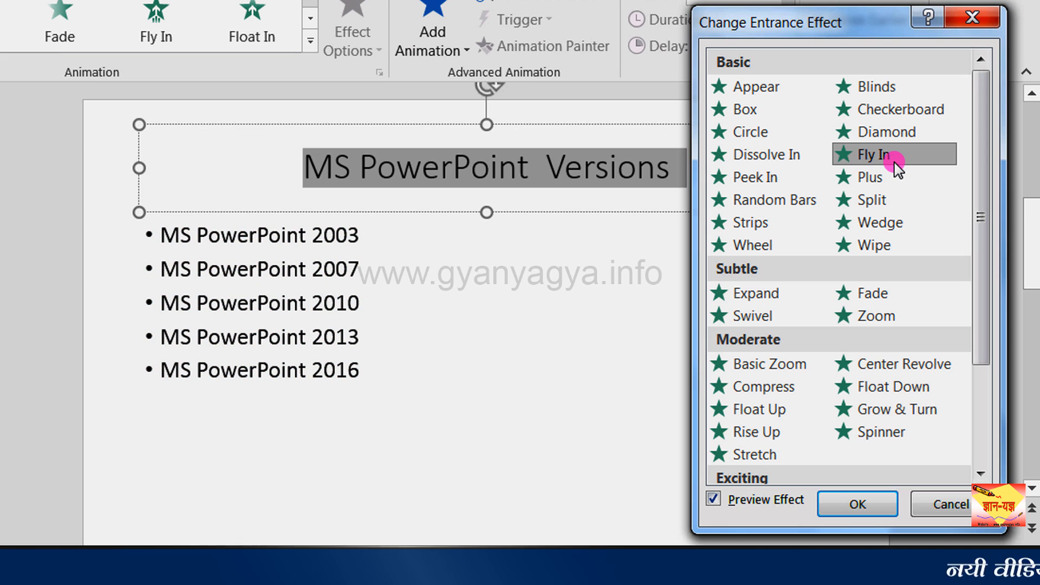
{"action": "left_click", "coordinate": [780, 241]}
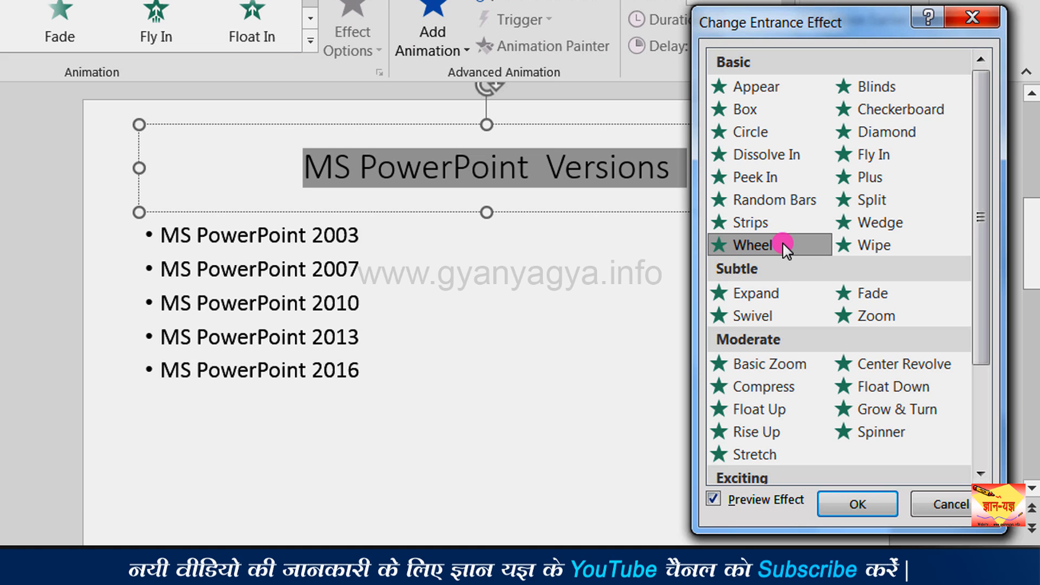
{"action": "left_click", "coordinate": [861, 508]}
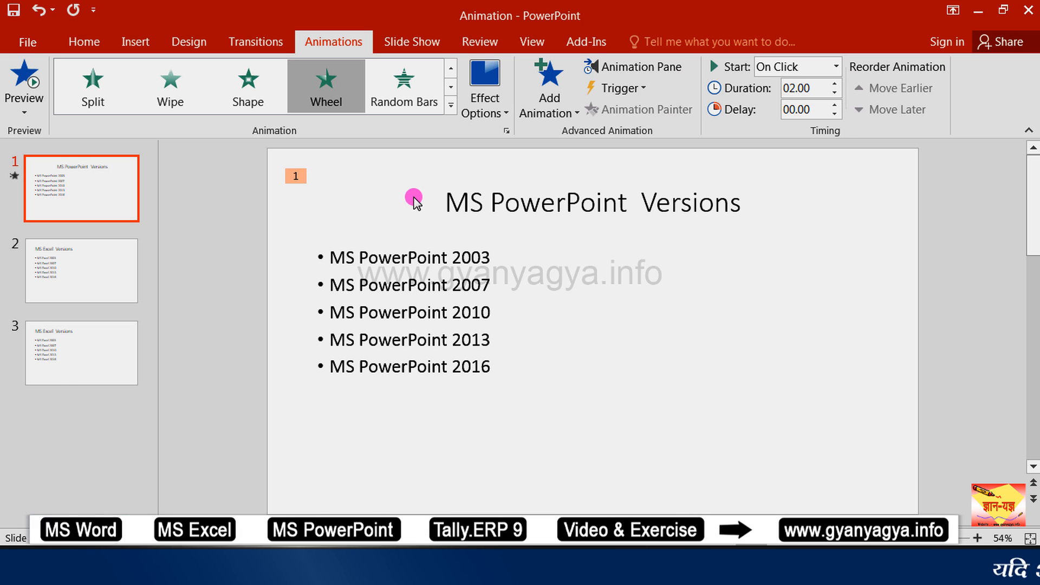
- Add the Grow & Turn entrance animation to the "MS PowerPoint Versions" title as its second animation
{"action": "left_click", "coordinate": [450, 206]}
{"action": "left_click_drag", "start_coordinate": [450, 206], "coordinate": [723, 214]}
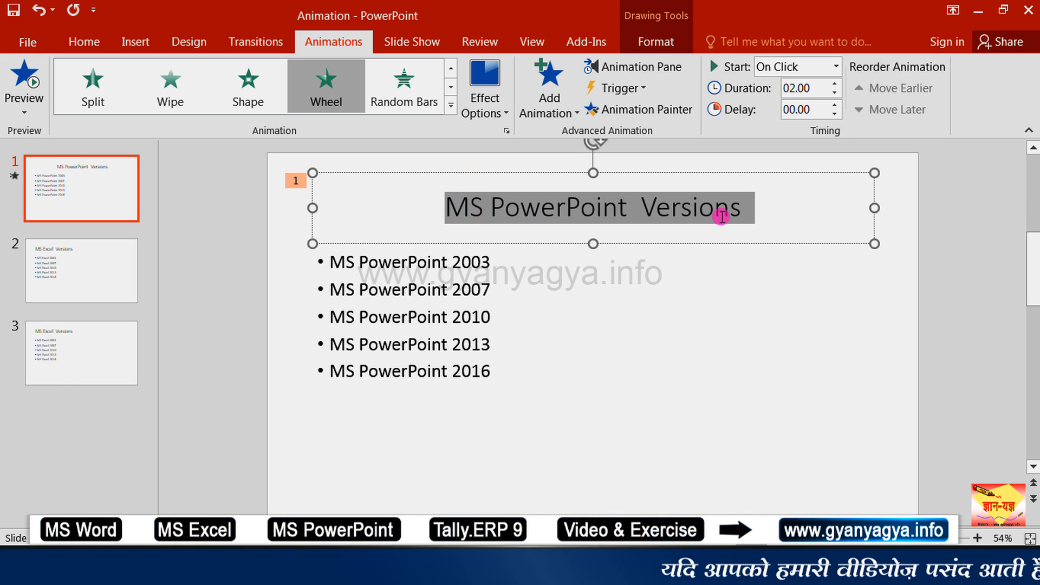
{"action": "left_click", "coordinate": [573, 115]}
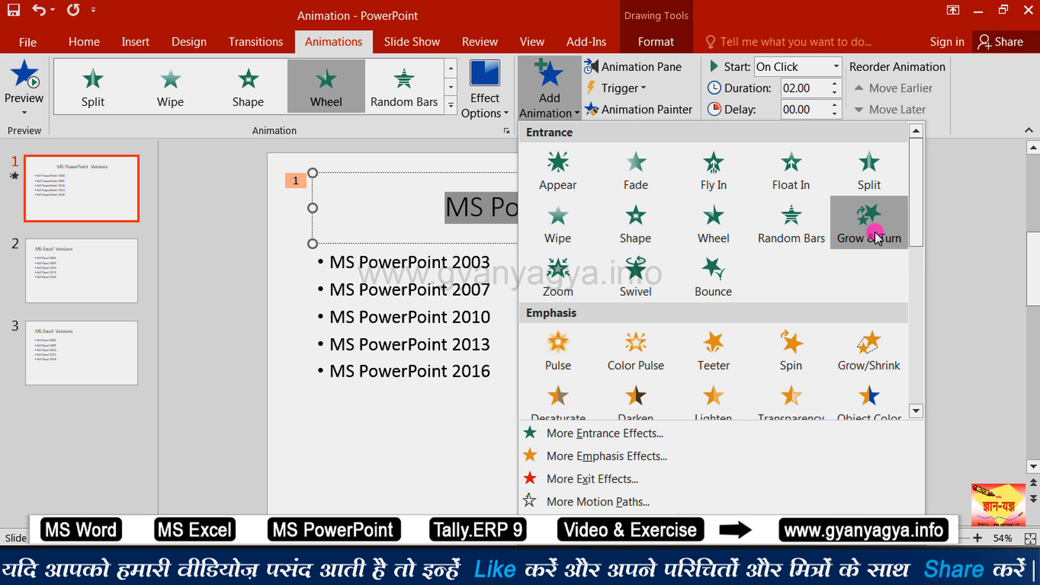
{"action": "left_click", "coordinate": [901, 225]}
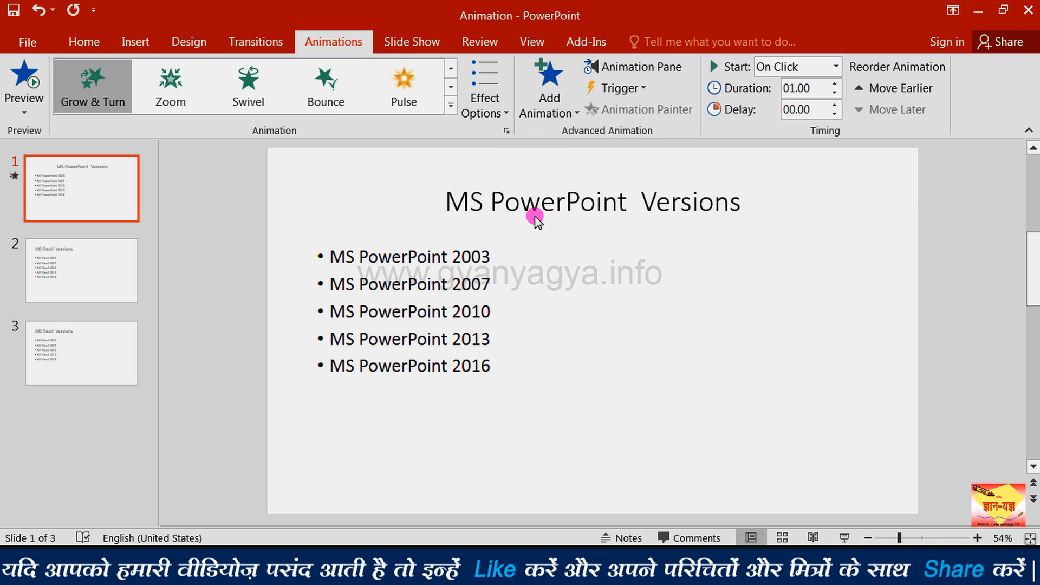
{"action": "left_click", "coordinate": [479, 204]}
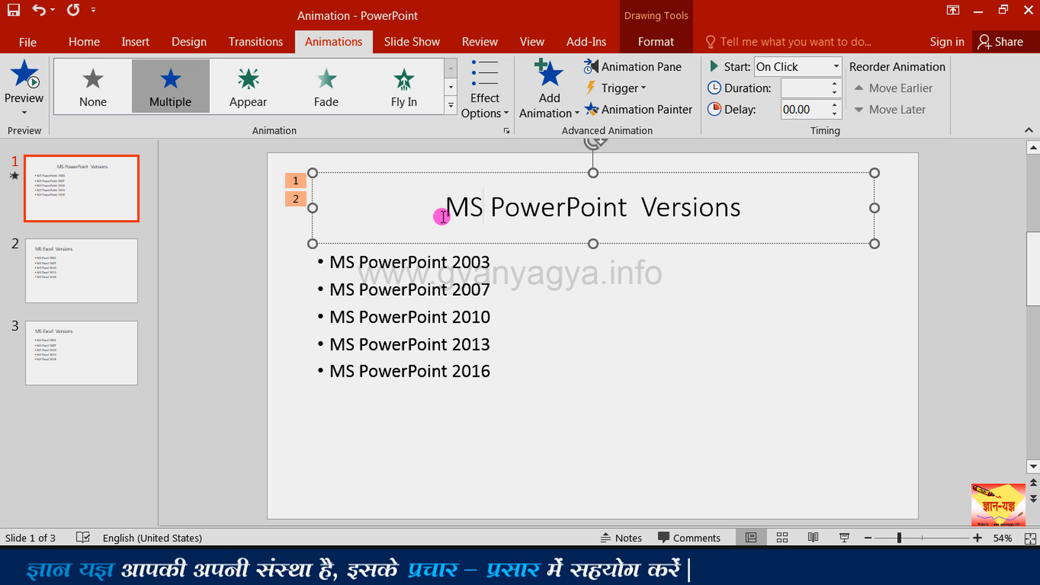
- Delete the second animation, Grow & Turn, from the "MS PowerPoint Versions" title
{"action": "left_click", "coordinate": [296, 199]}
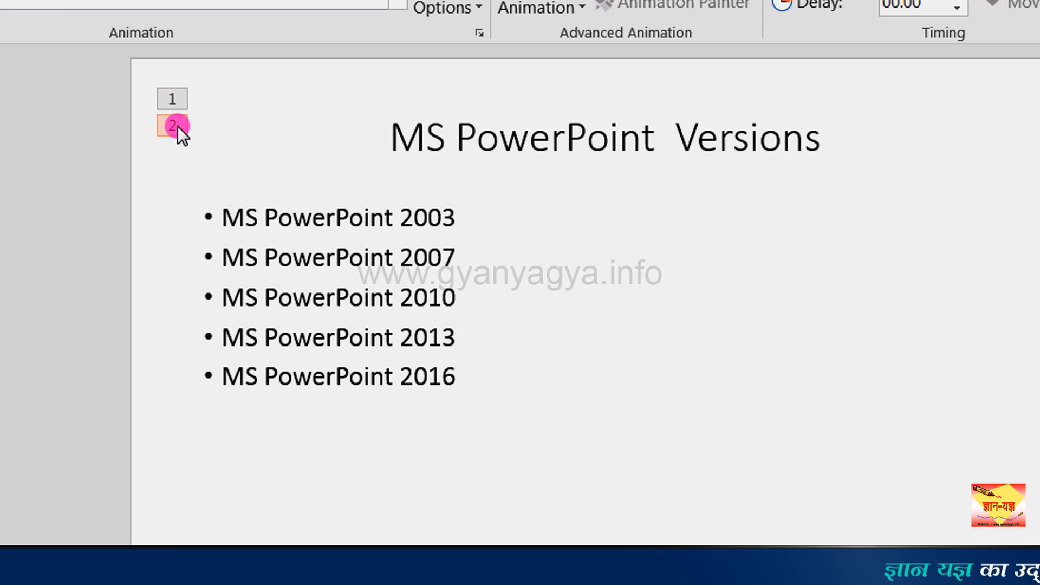
{"action": "key", "text": "Delete"}
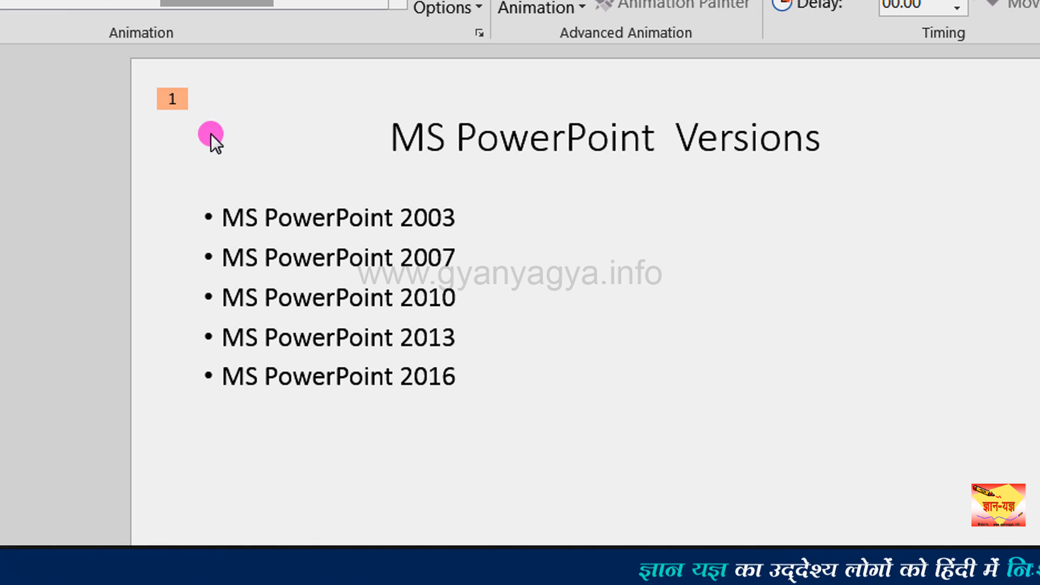
{"action": "left_click", "coordinate": [564, 149]}
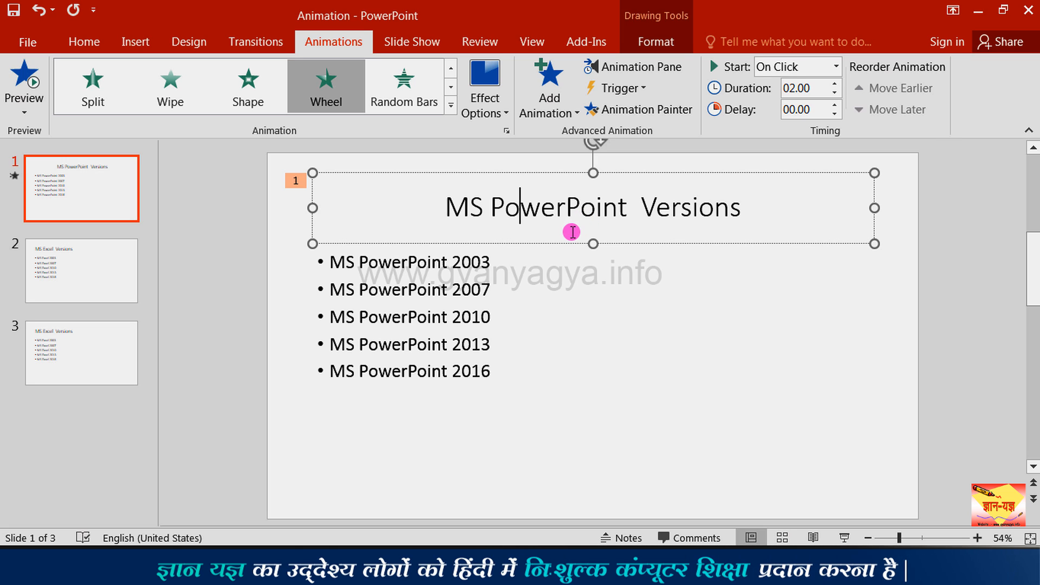
- Try the Fade entrance effect on all five MS PowerPoint version bullets, selected as text, and undo it
{"action": "left_click", "coordinate": [490, 293]}
{"action": "left_click", "coordinate": [500, 367]}
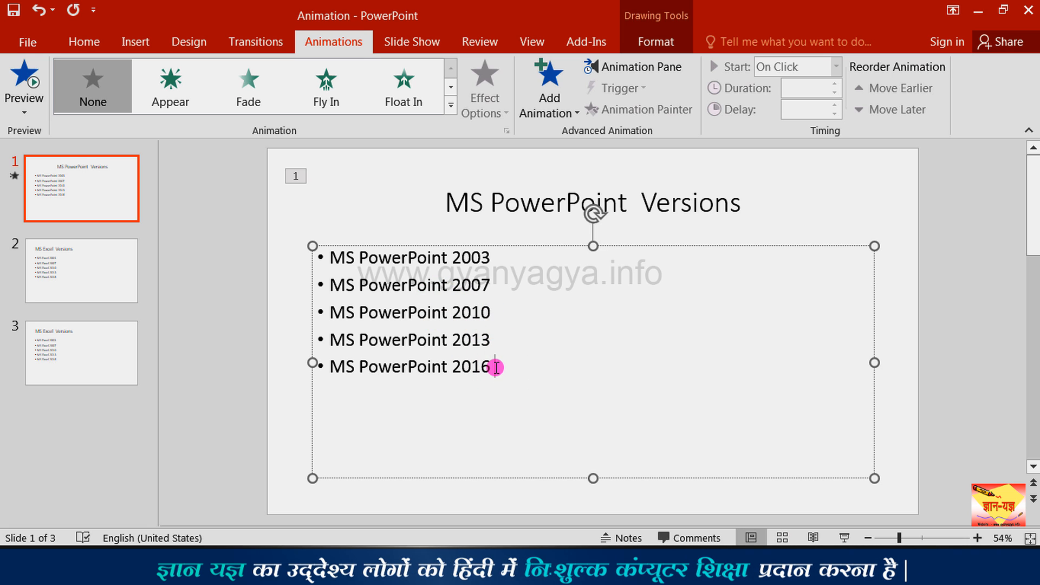
{"action": "left_click_drag", "start_coordinate": [496, 367], "coordinate": [332, 258]}
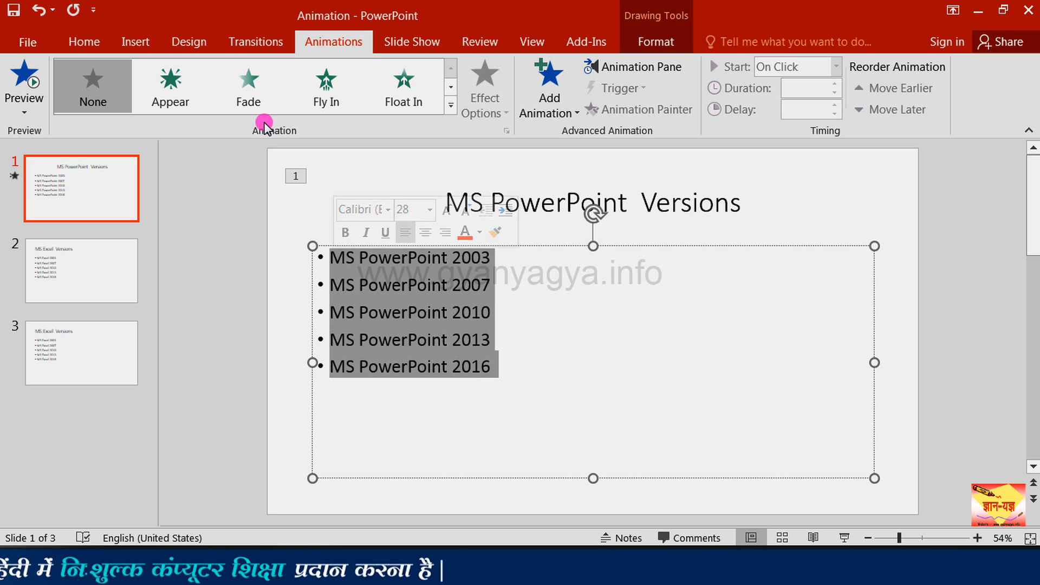
{"action": "left_click", "coordinate": [272, 92]}
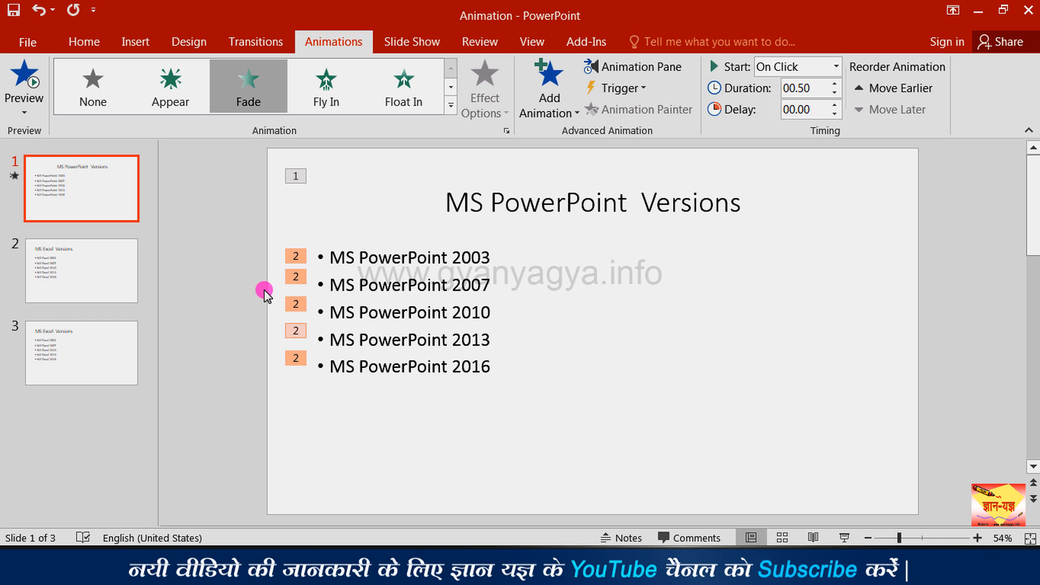
{"action": "key", "text": "ctrl+z"}
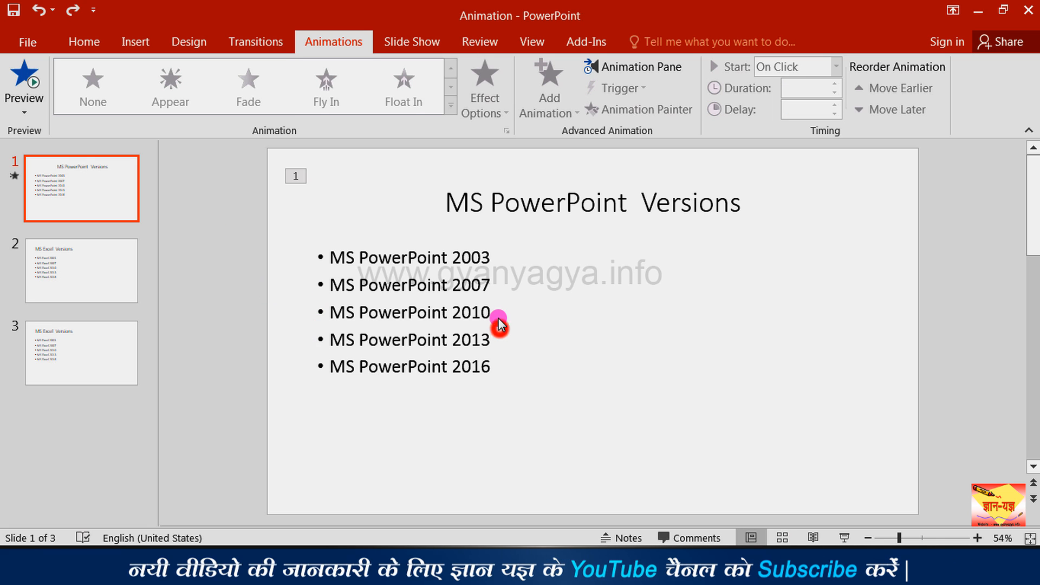
- Select the whole text box containing the MS PowerPoint version bullets
{"action": "left_click", "coordinate": [490, 255]}
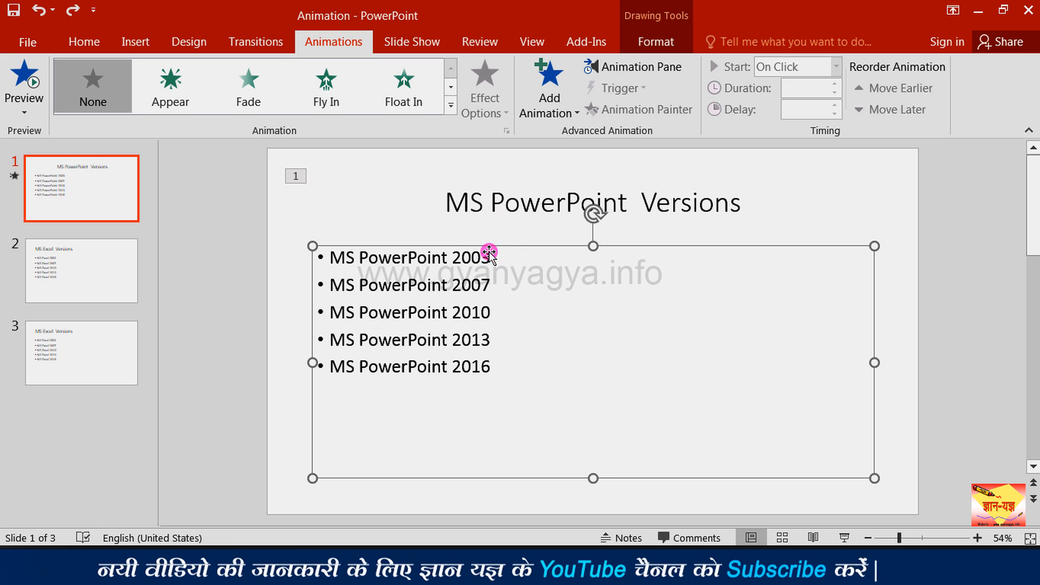
{"action": "left_click", "coordinate": [509, 245]}
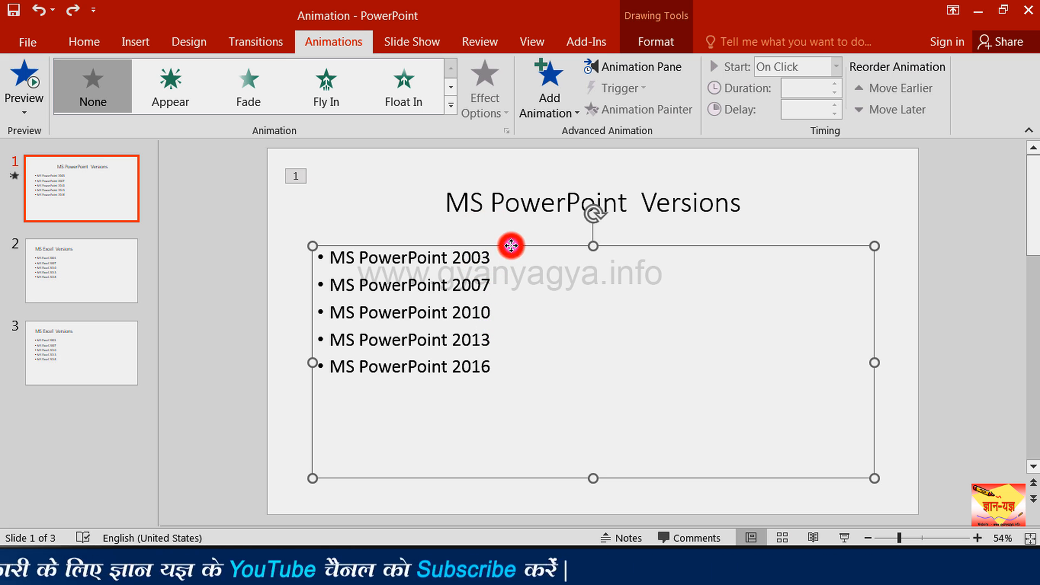